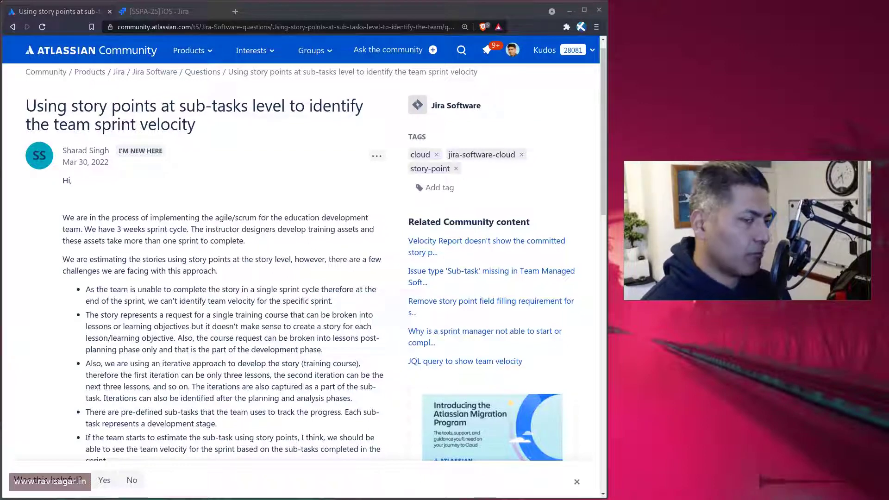
- Read the opening of the community question about using story points at sub-task level for sprint velocity
click(397, 307)
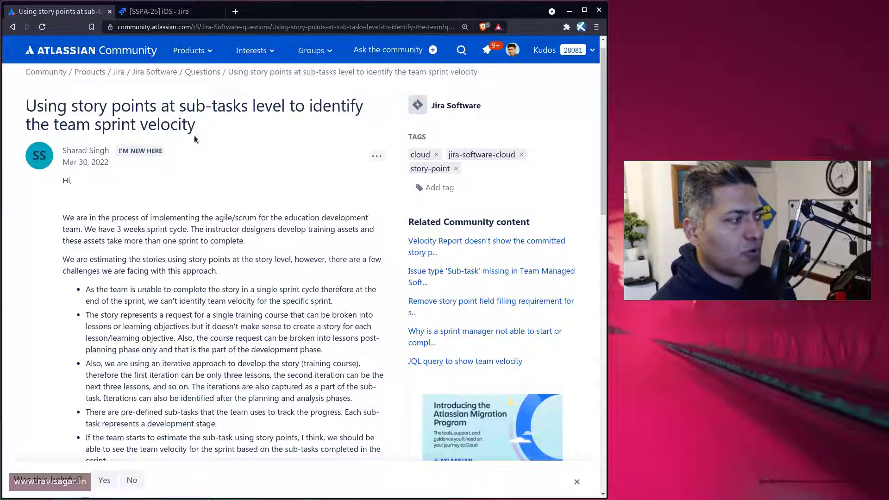
scroll(195, 139, down, 1)
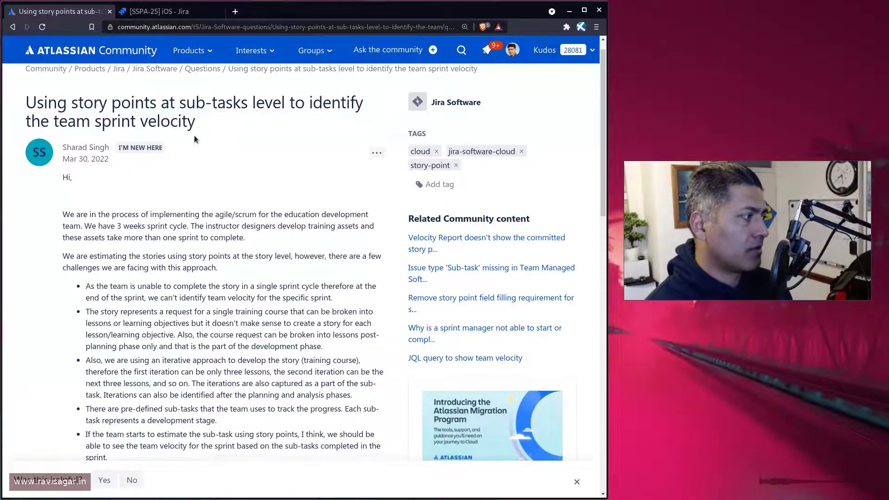
scroll(194, 139, down, 1)
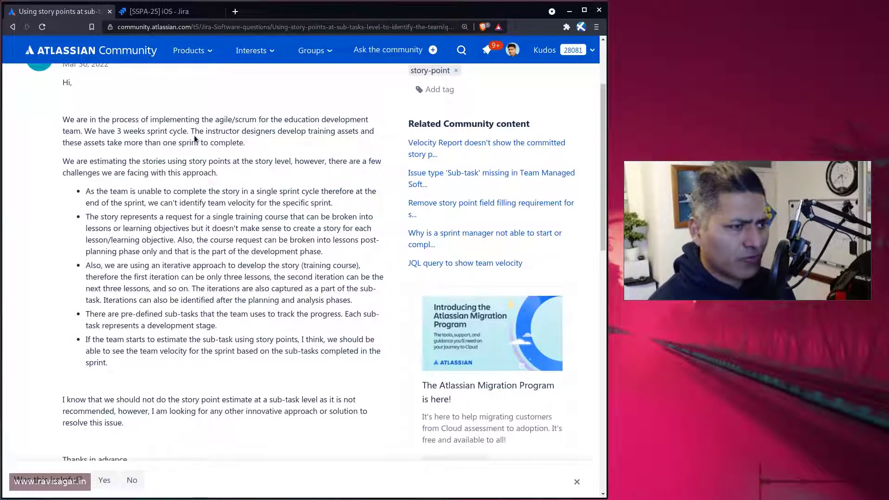
- In the Jira project, open the Burndown Chart for Sample Sprint 1 and examine its story point curve and issue events
key(ctrl+Tab)
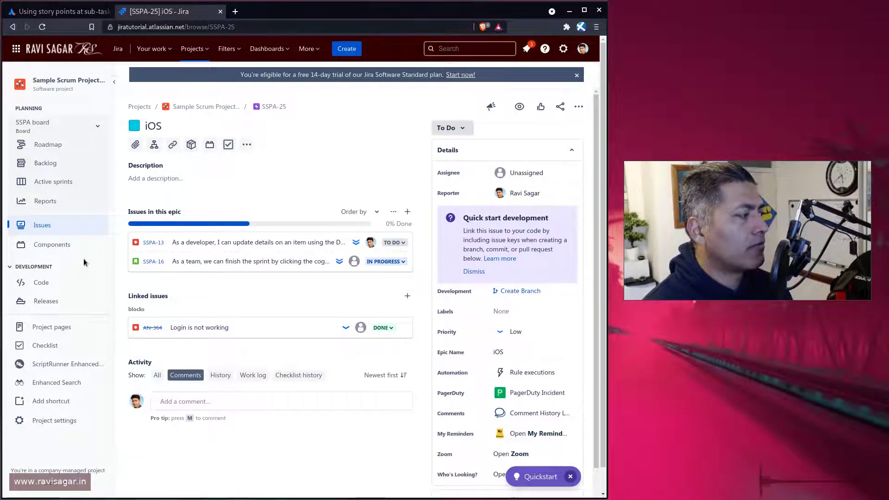
click(55, 201)
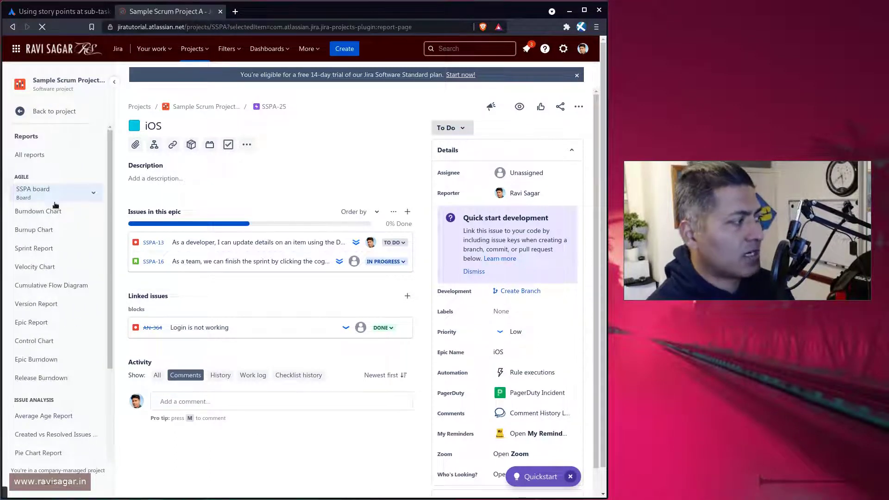
click(51, 212)
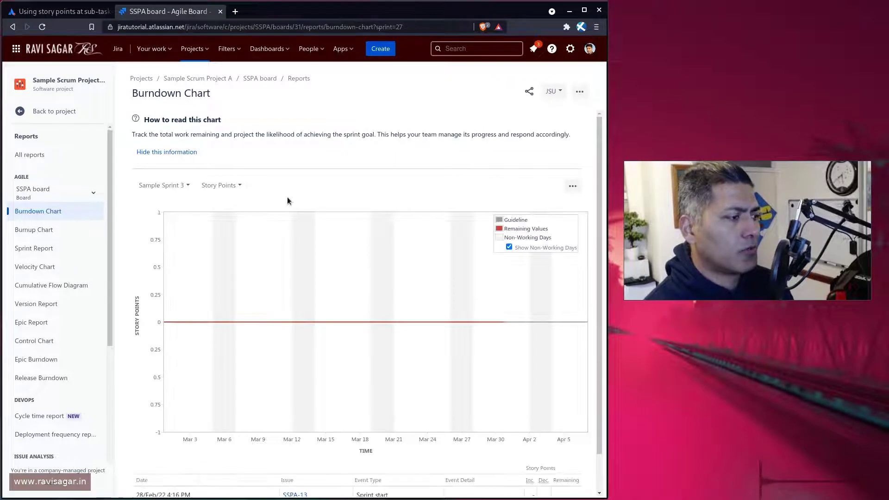
click(178, 186)
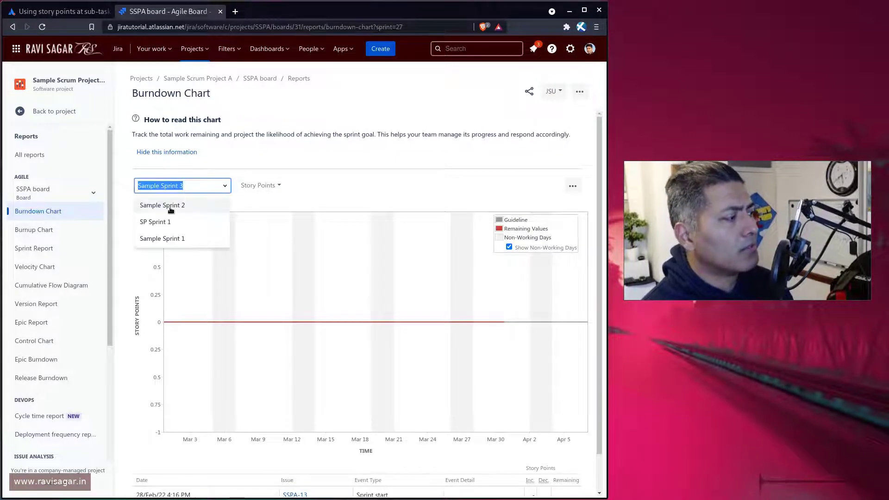
click(155, 238)
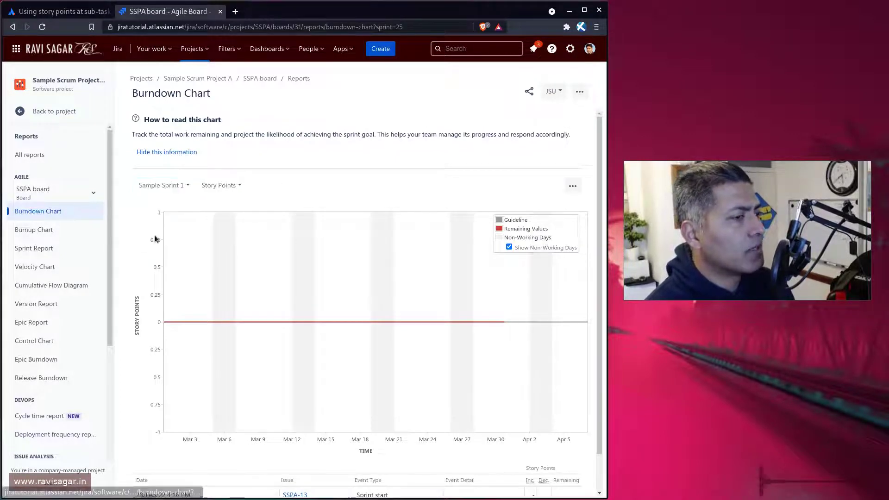
scroll(370, 294, down, 4)
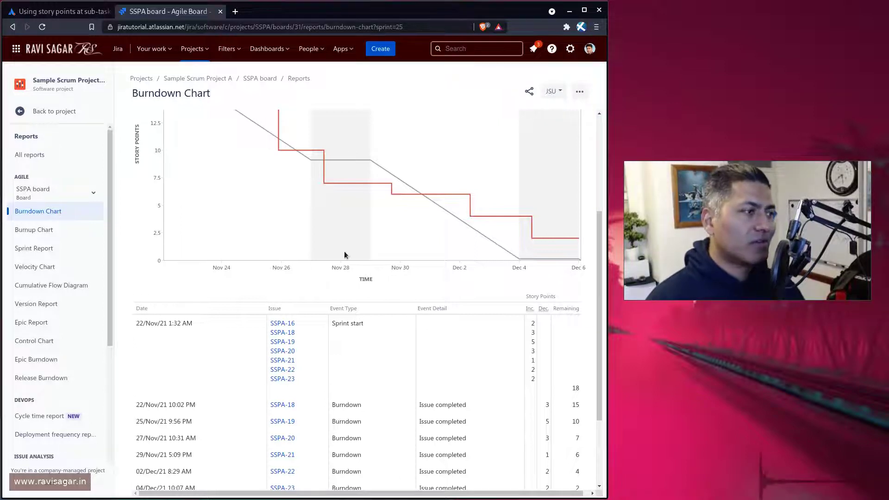
scroll(342, 266, up, 3)
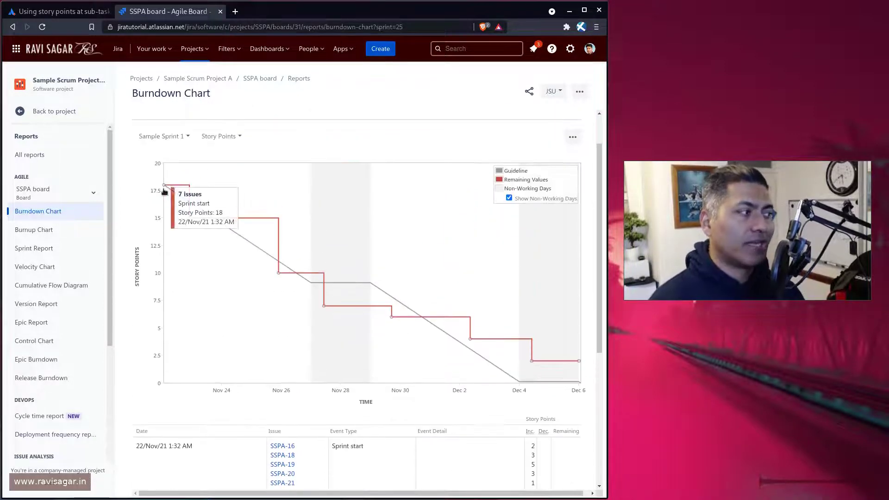
scroll(168, 211, down, 3)
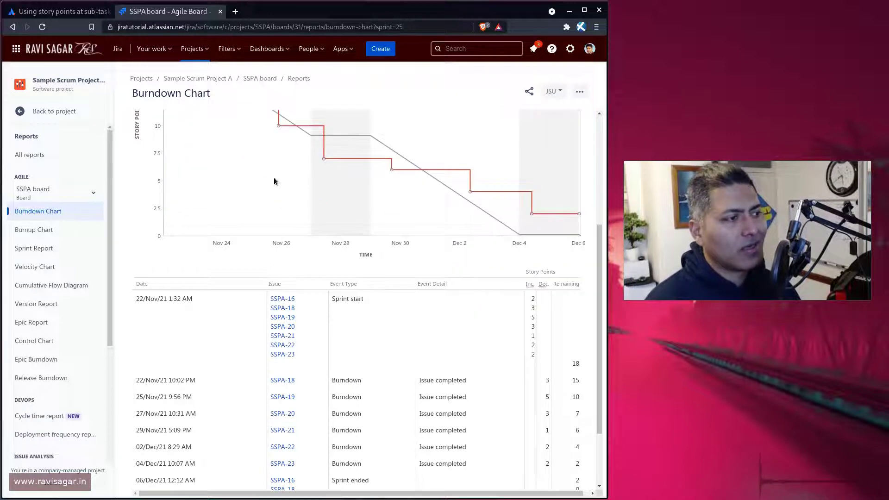
scroll(478, 192, down, 2)
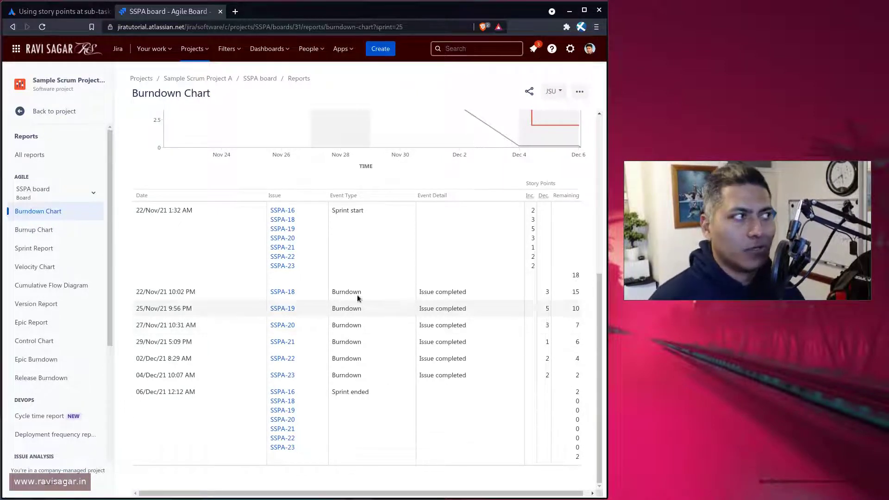
- Return to the community question and review the listed challenges, highlighting the points on unfinished stories and splitting course requests
click(63, 14)
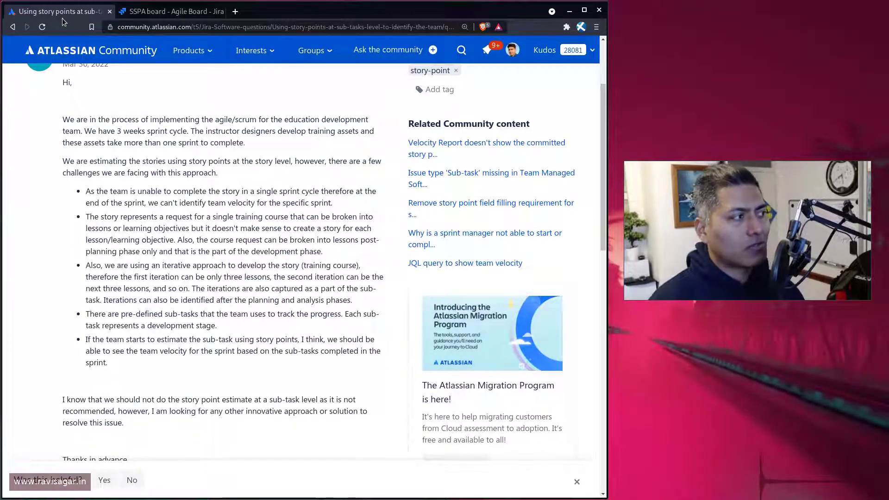
scroll(148, 158, up, 2)
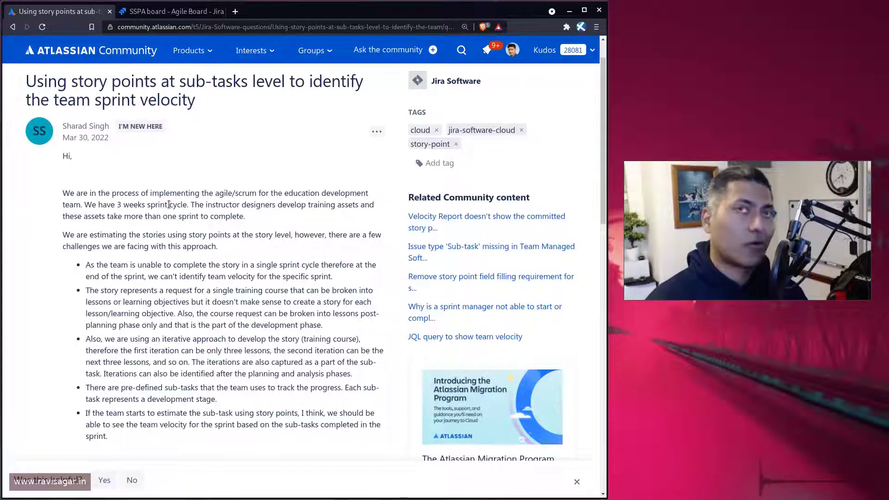
scroll(169, 190, down, 2)
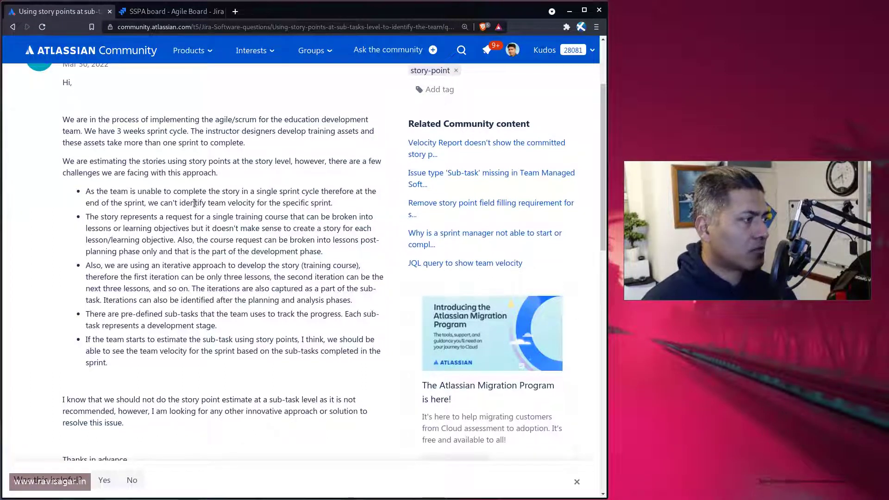
double_click(151, 194)
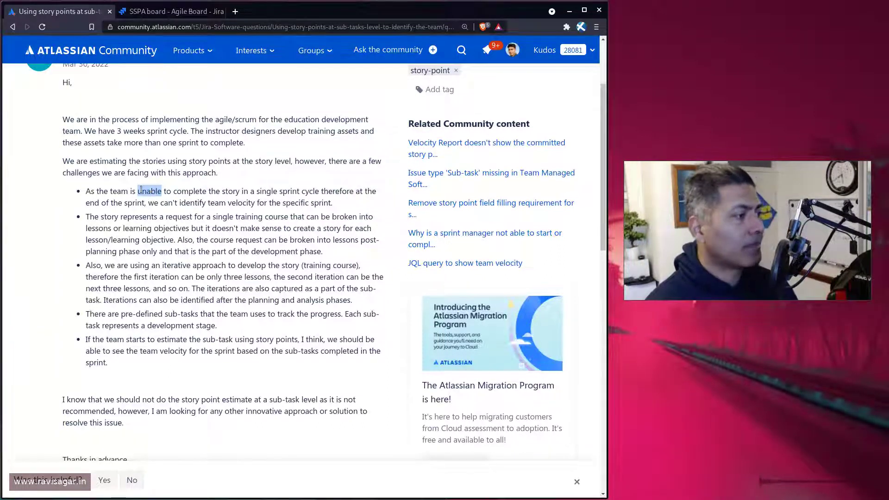
scroll(205, 128, down, 2)
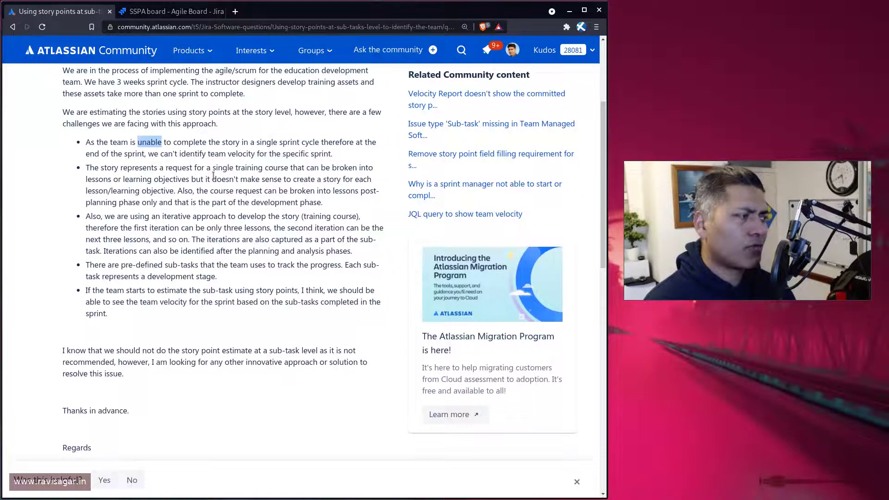
triple_click(189, 181)
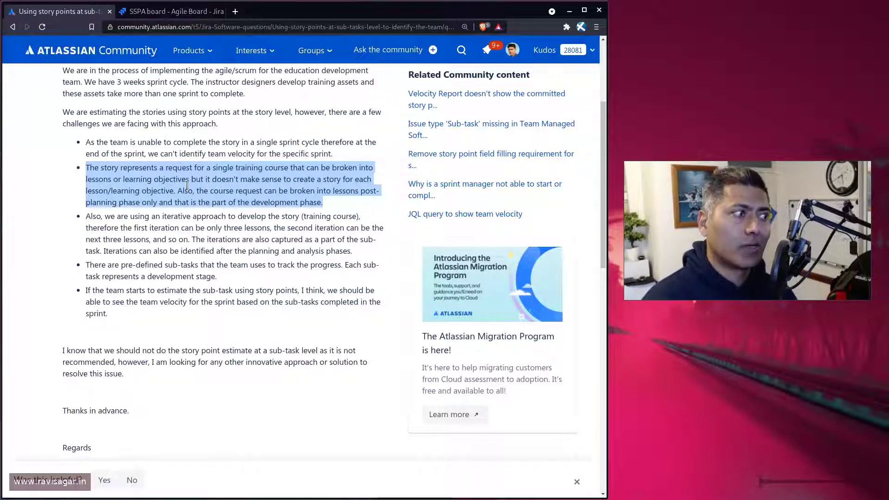
triple_click(180, 144)
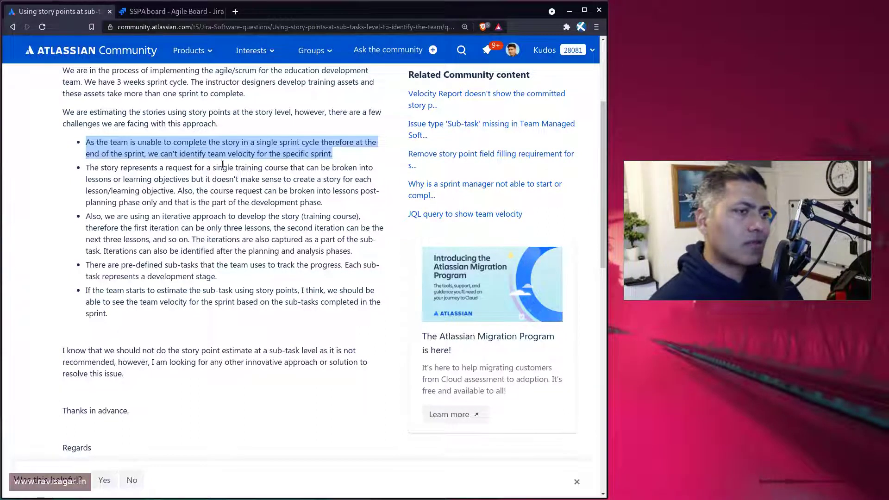
- Read the rest of the question and the posted answer suggesting options for sub-task story points
scroll(234, 183, down, 4)
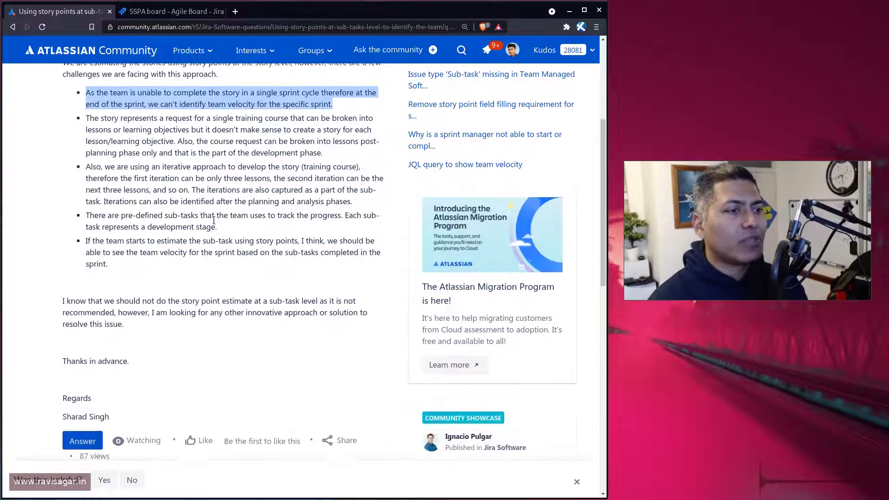
scroll(227, 190, down, 2)
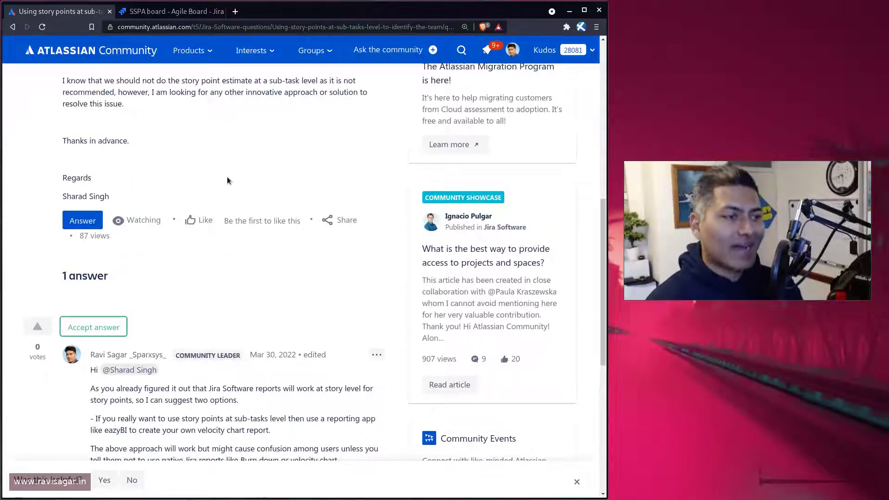
scroll(226, 179, down, 3)
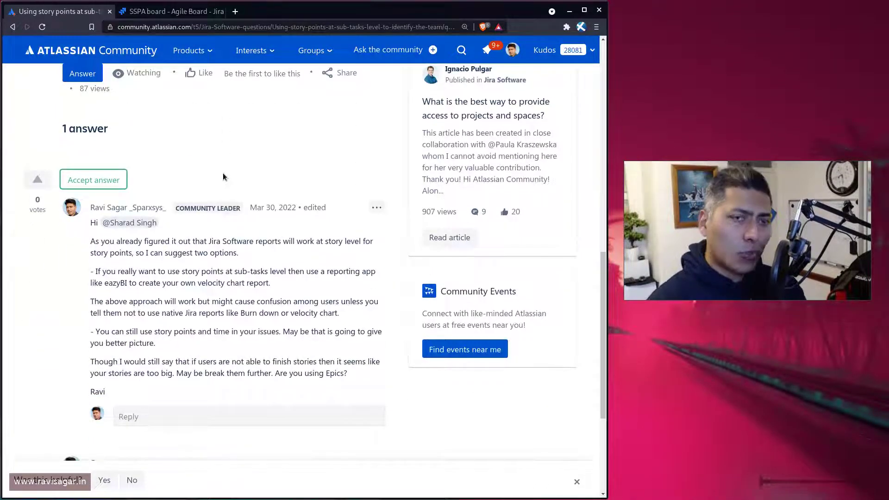
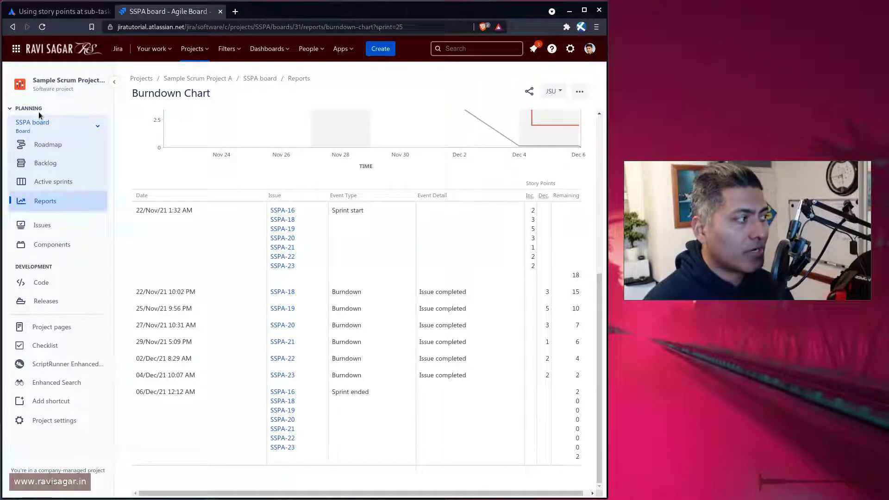
- In the SSPA board's estimation settings, set time tracking to Remaining Estimate and Time Spent
click(45, 145)
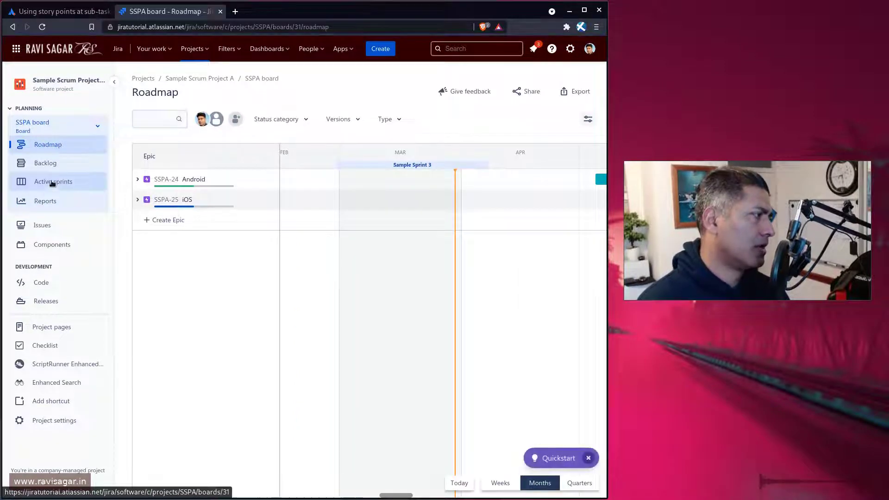
click(55, 164)
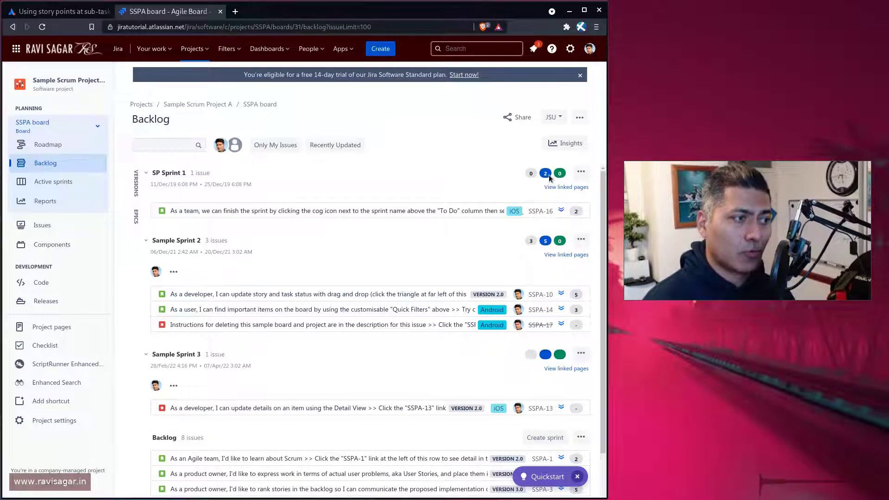
click(580, 117)
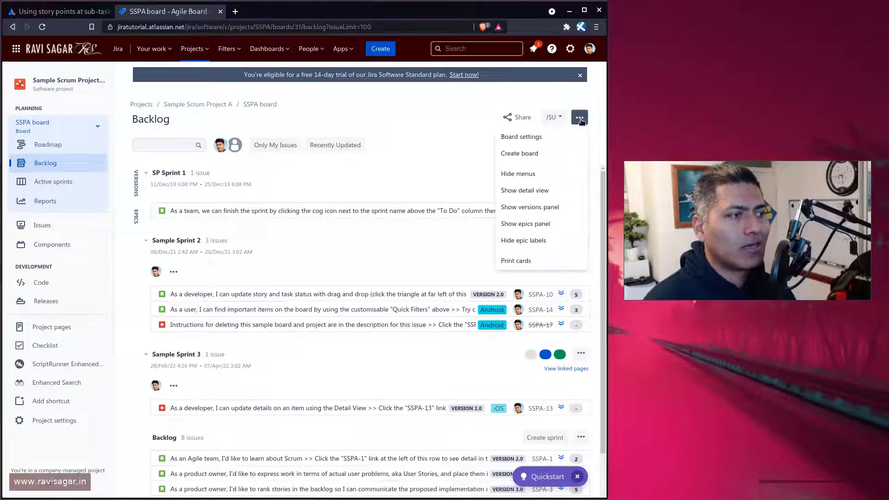
click(549, 138)
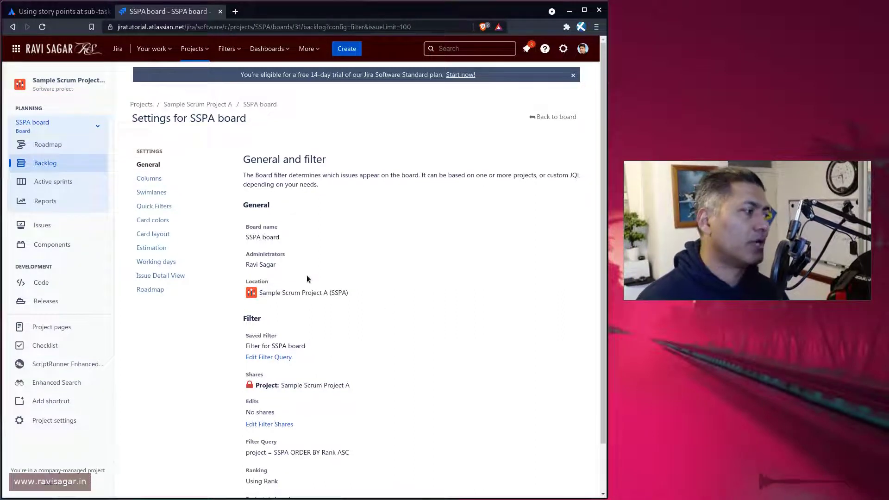
click(163, 254)
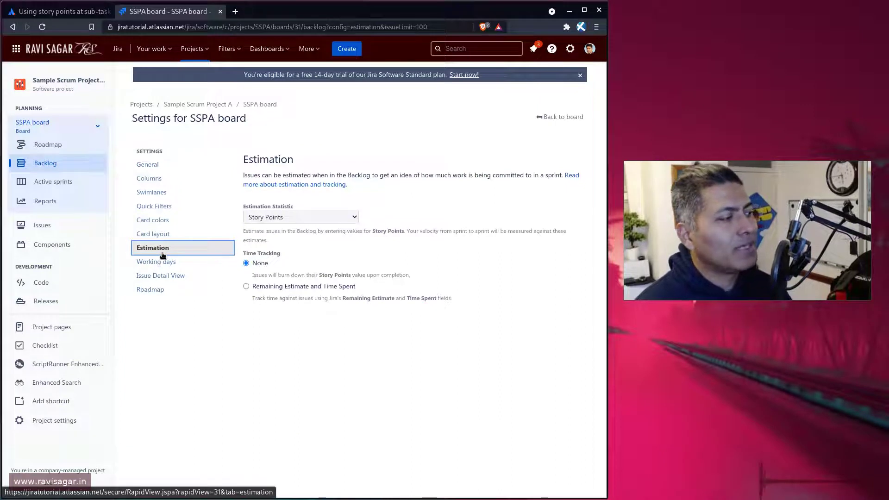
click(245, 287)
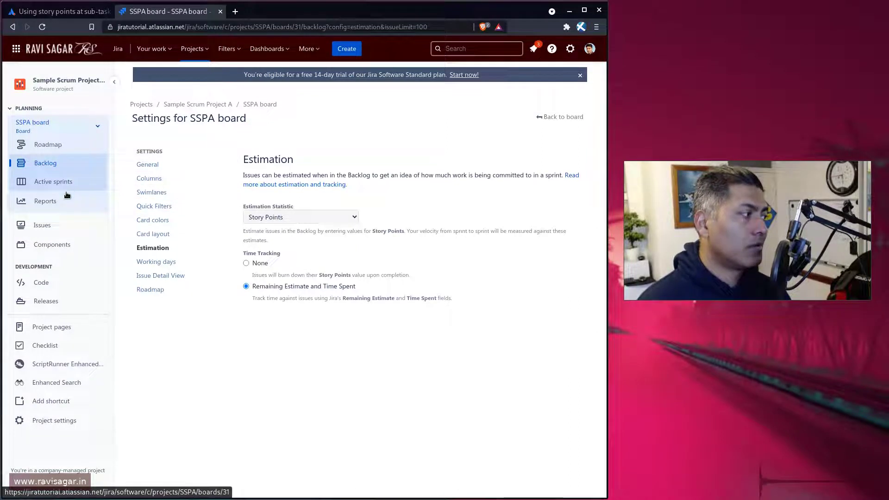
- Open the Burndown Chart report for Sample Sprint 2 and examine its remaining time estimate and issue events
click(54, 203)
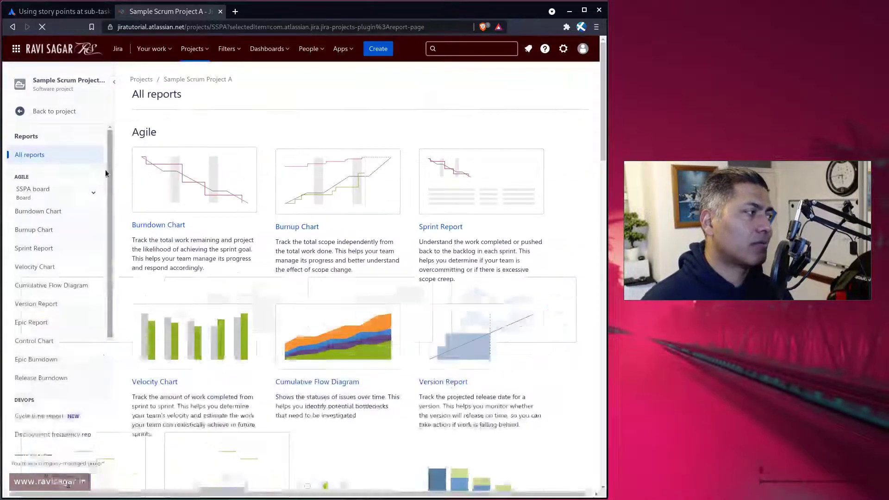
click(181, 199)
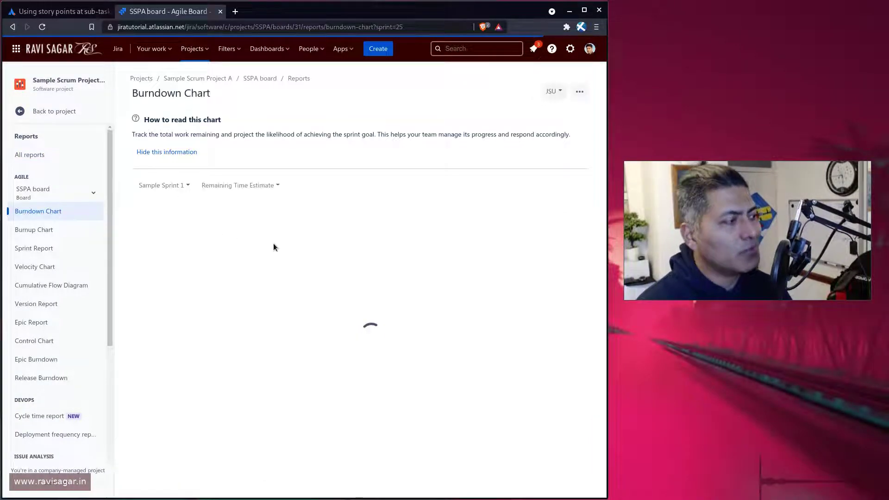
scroll(178, 110, down, 1)
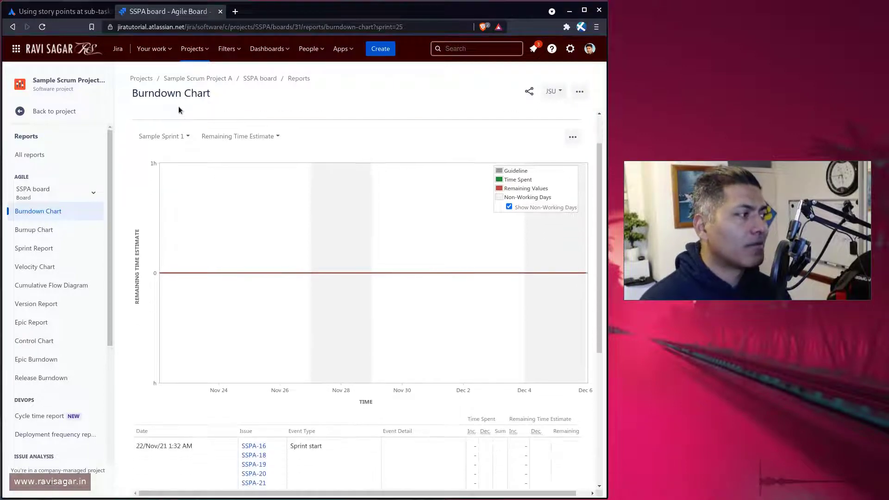
click(175, 137)
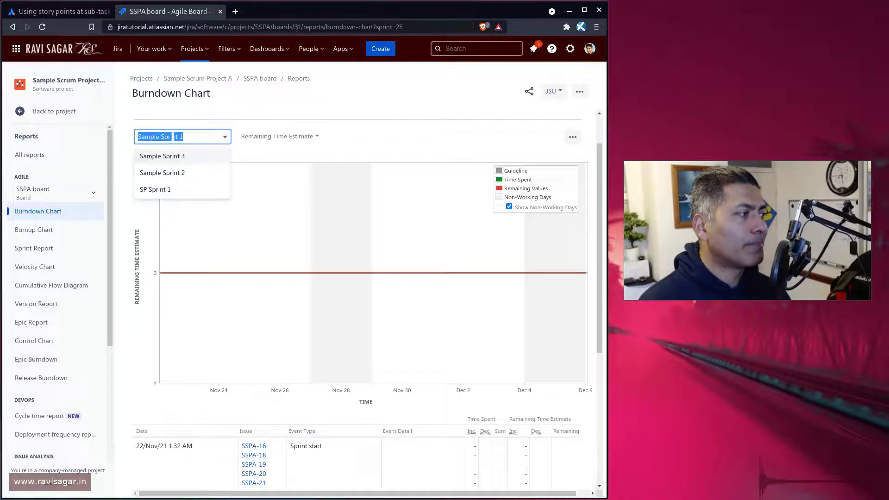
click(161, 173)
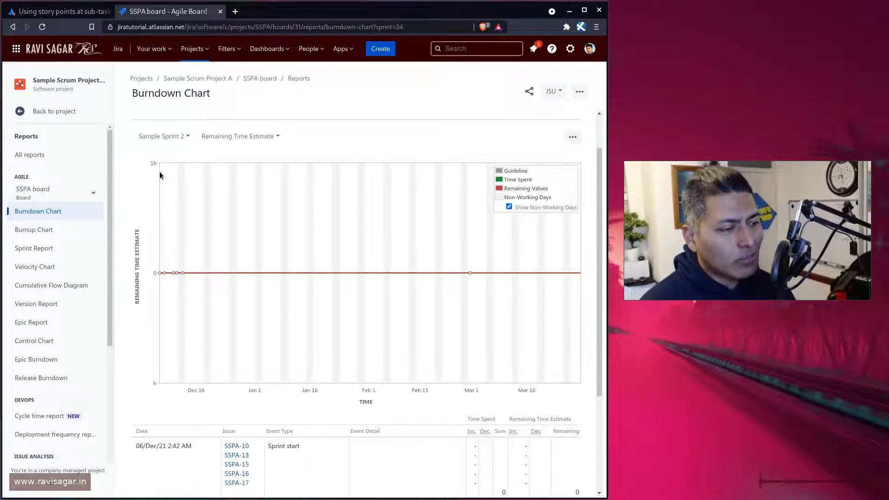
scroll(196, 205, down, 3)
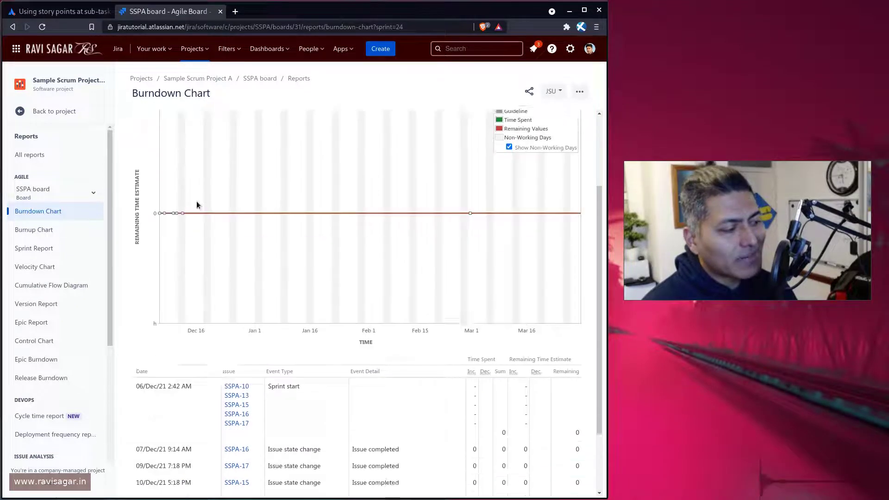
- Set the Burndown Chart to show Story Points for Sample Sprint 1
scroll(196, 205, up, 3)
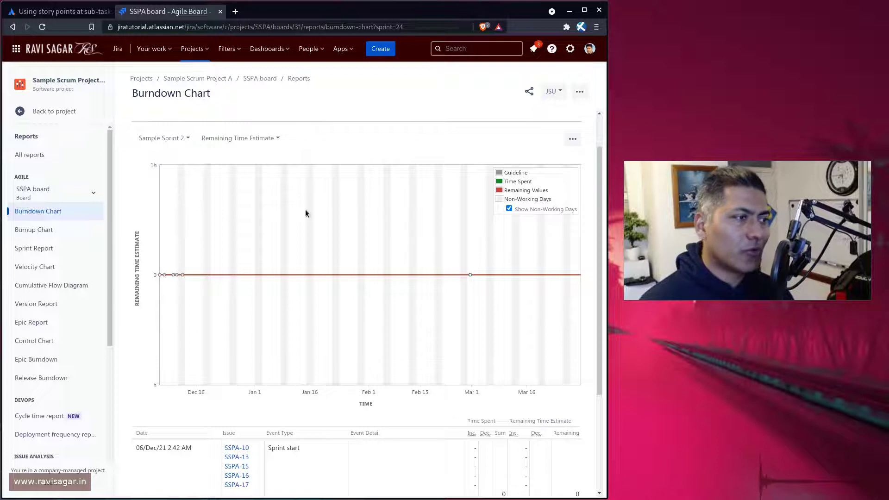
click(163, 144)
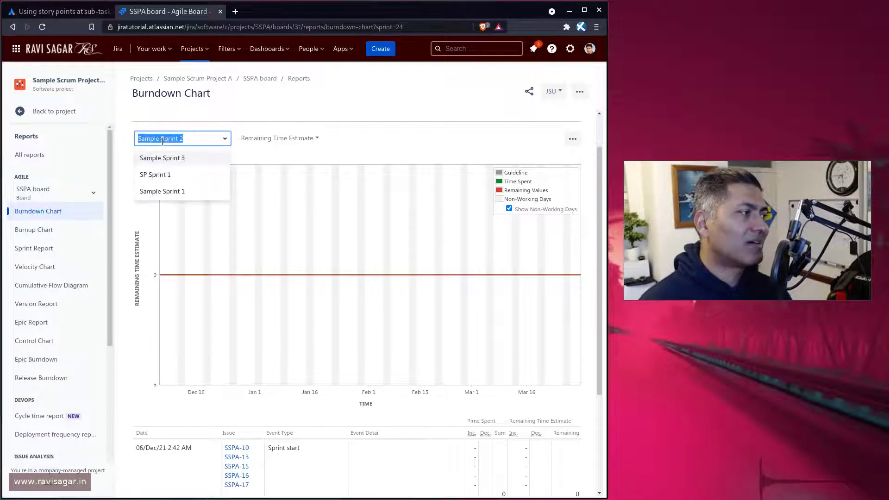
click(275, 138)
click(275, 139)
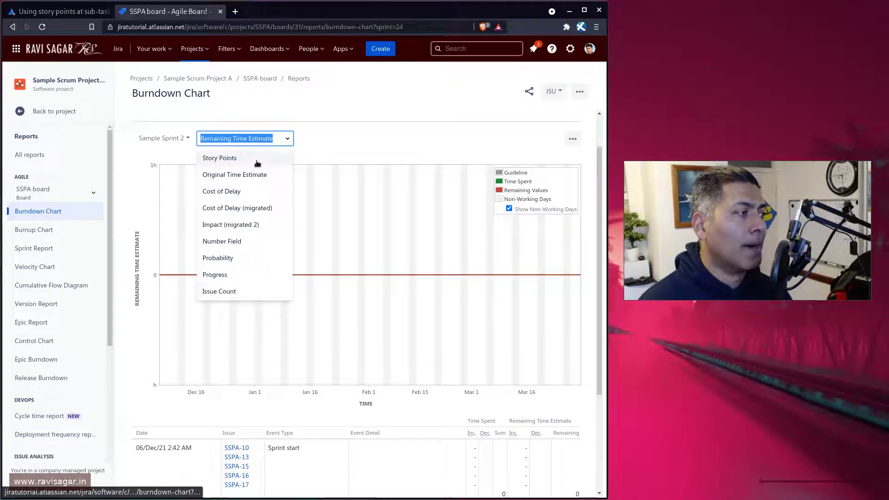
click(220, 158)
click(190, 138)
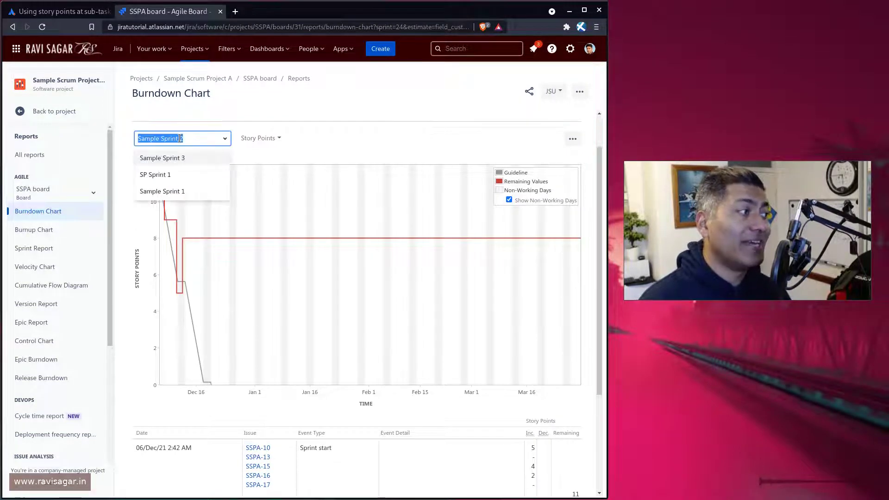
click(165, 191)
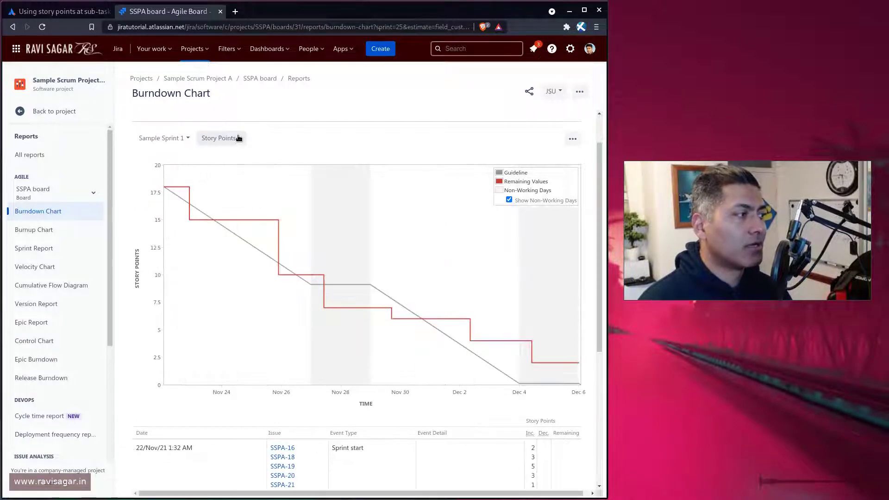
- Switch the burndown estimate to Issue Count and view the board's Velocity Chart report
click(237, 137)
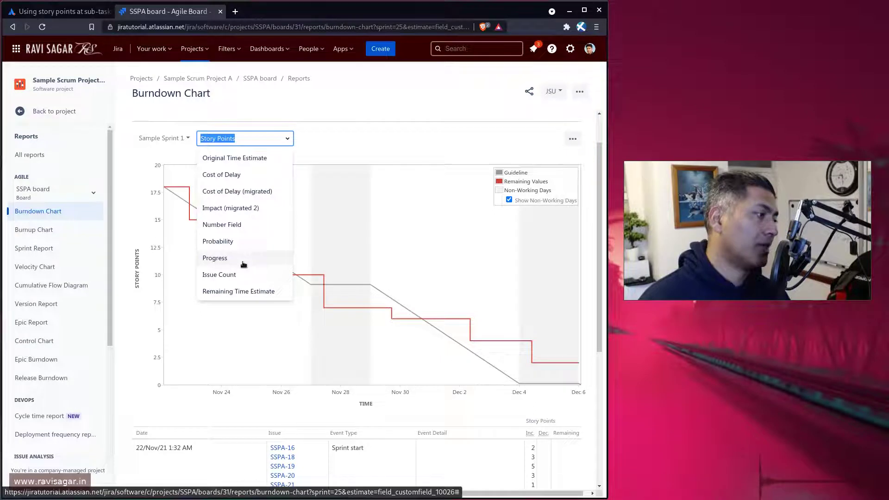
click(230, 276)
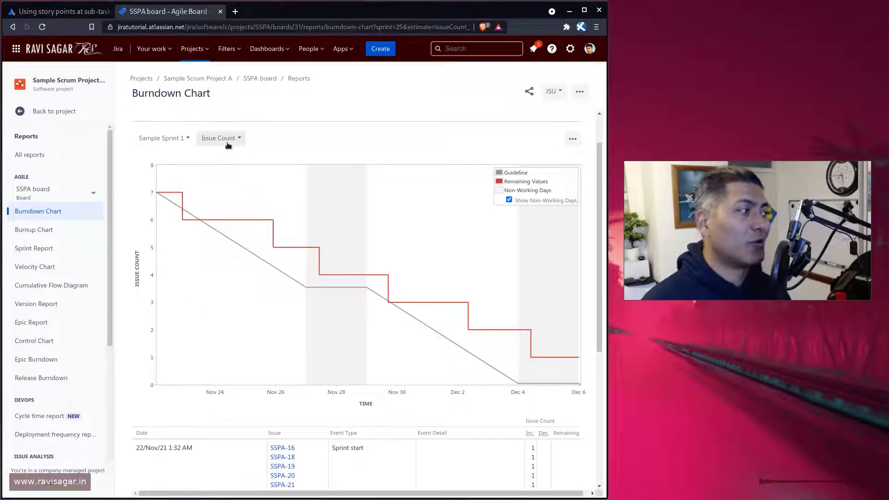
click(37, 267)
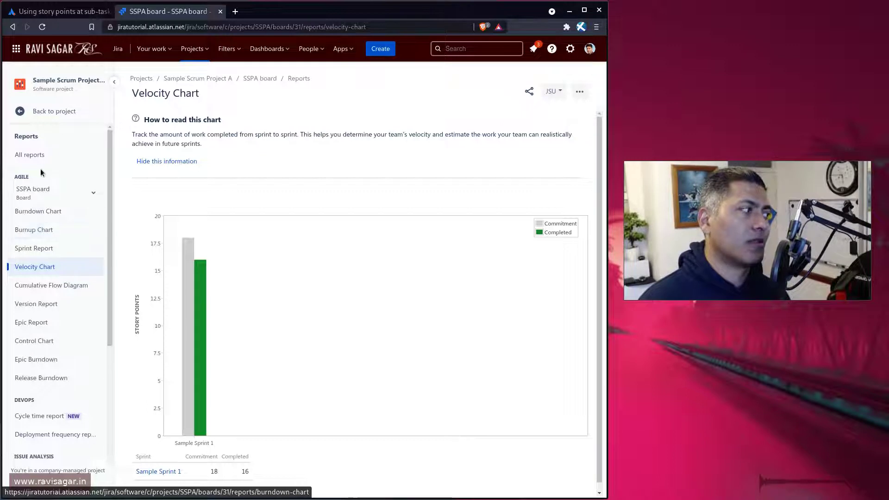
- Switch to eazyBI and open the Sprint velocity chart from the owner account's Samples Jira Software reports
click(341, 48)
click(365, 126)
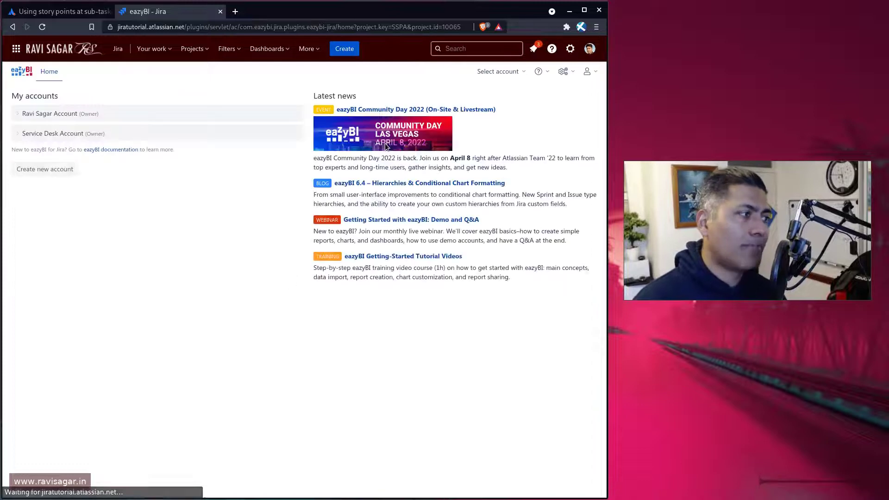
click(47, 116)
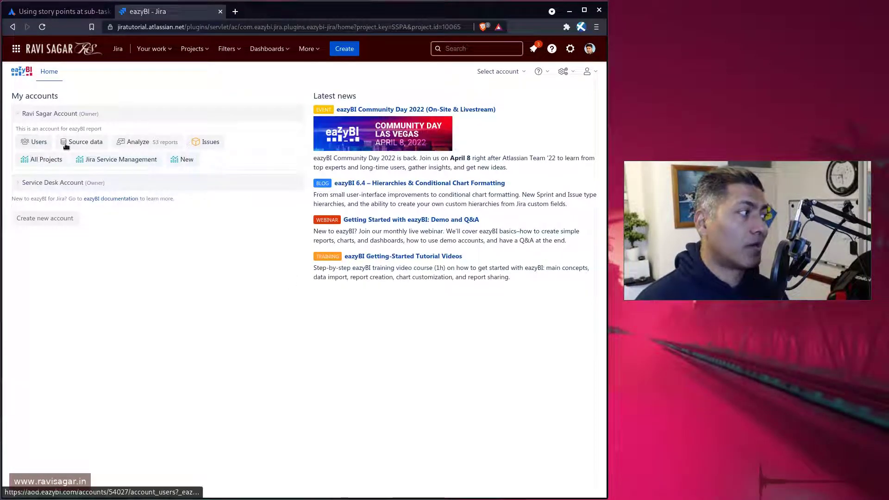
click(134, 147)
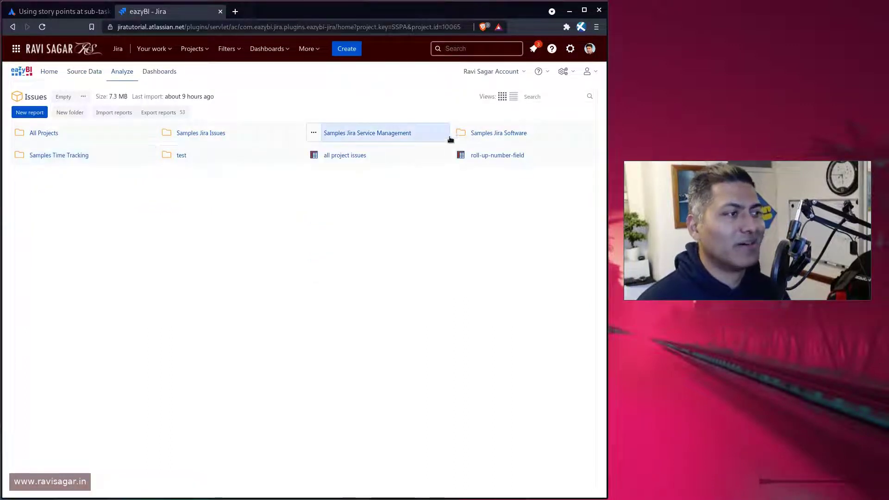
click(471, 133)
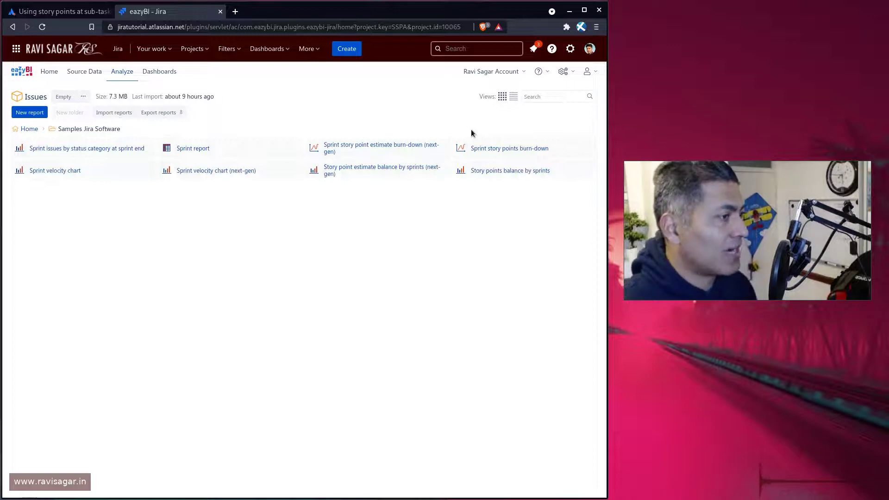
click(75, 172)
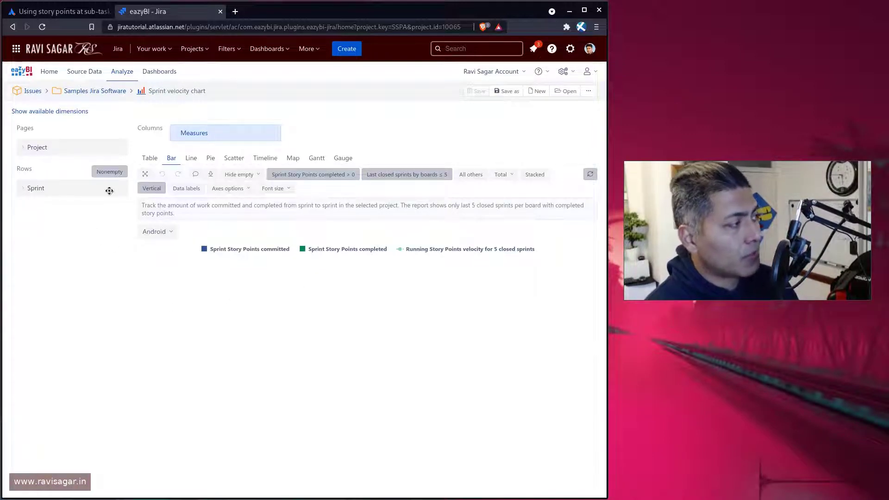
- Filter the Sprint velocity chart to Sample Scrum Project A and inspect Sample Sprint 1's committed story points
click(167, 233)
scroll(170, 319, down, 10)
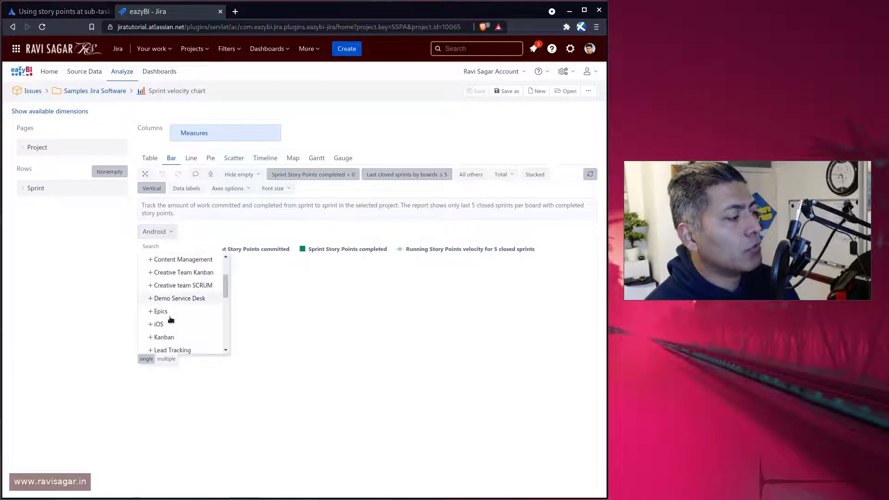
scroll(171, 316, down, 2)
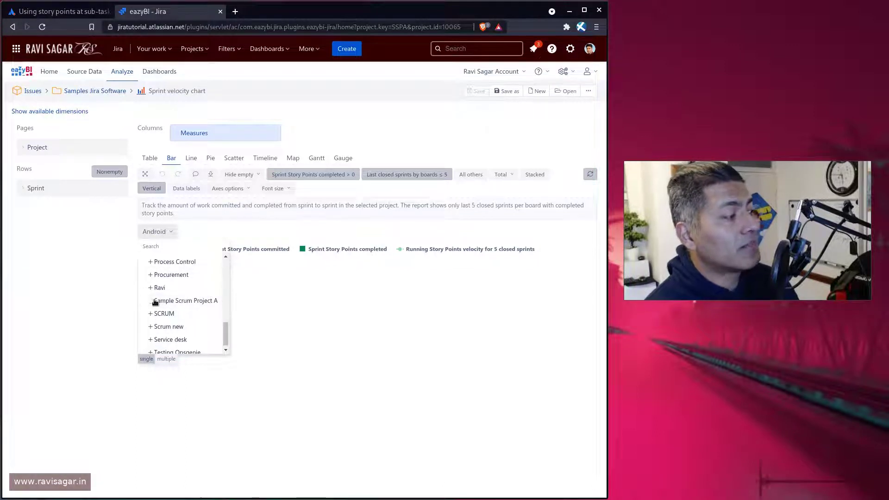
click(154, 302)
mouse_move(333, 323)
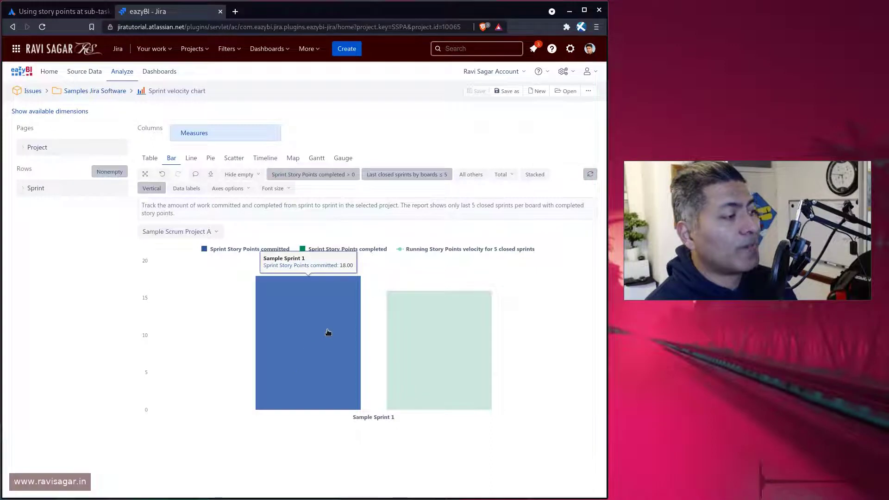
- Browse the velocity chart's available measures and search them for "ori" to find original-estimate measures, including those with sub-tasks
click(180, 133)
scroll(438, 338, down, 2)
scroll(439, 338, down, 3)
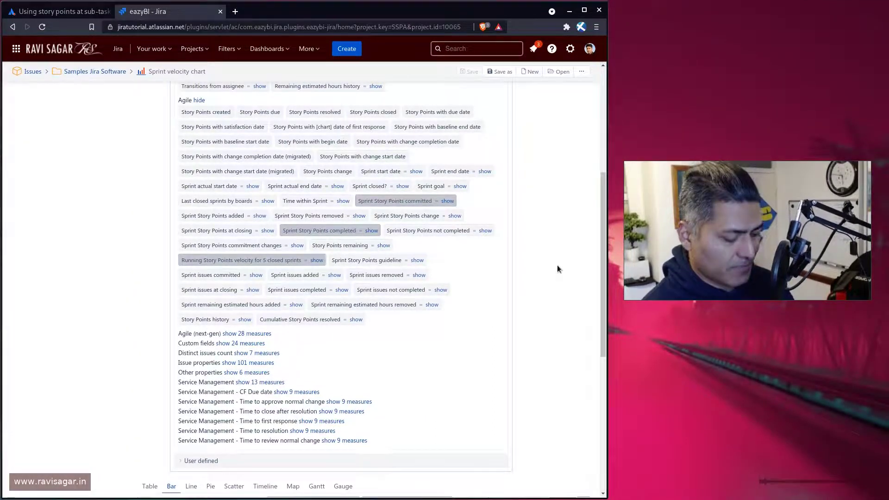
key(ctrl+f)
text(org)
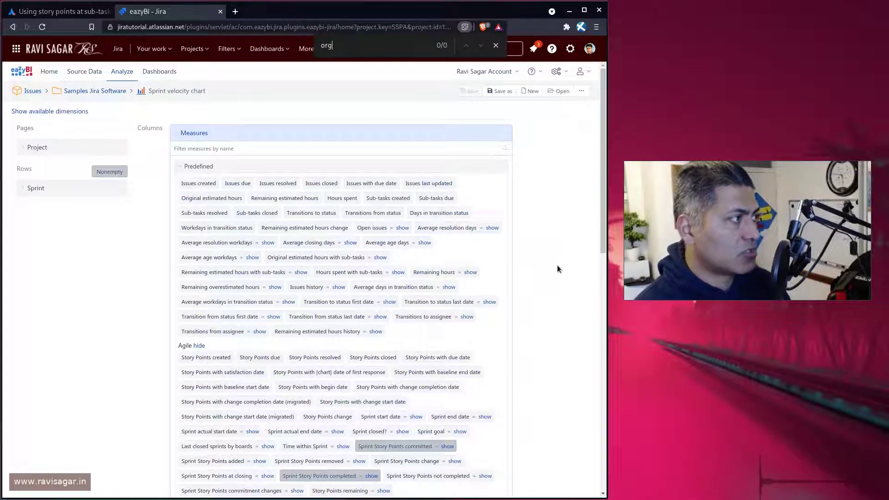
key(BackSpace)
text(i)
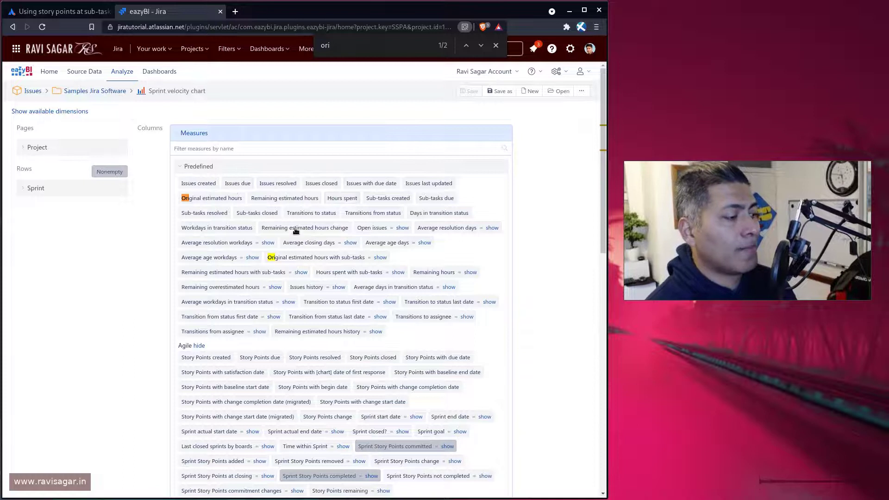
scroll(250, 202, down, 3)
scroll(463, 305, up, 3)
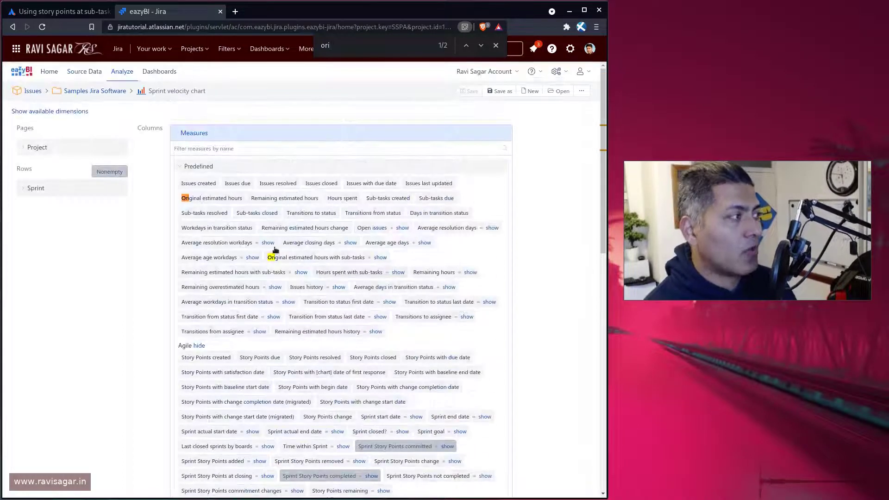
click(180, 131)
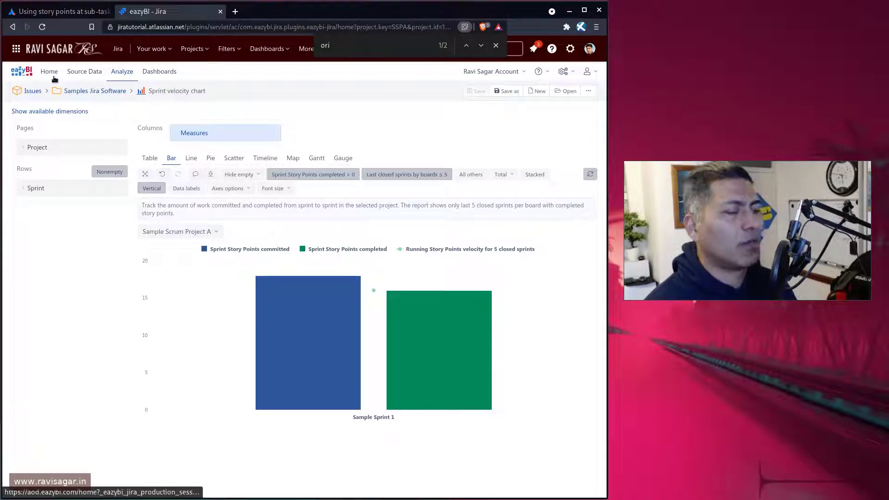
- Check the posted community answer, and return to Jira to view Sample Scrum Project A's active sprints
click(70, 11)
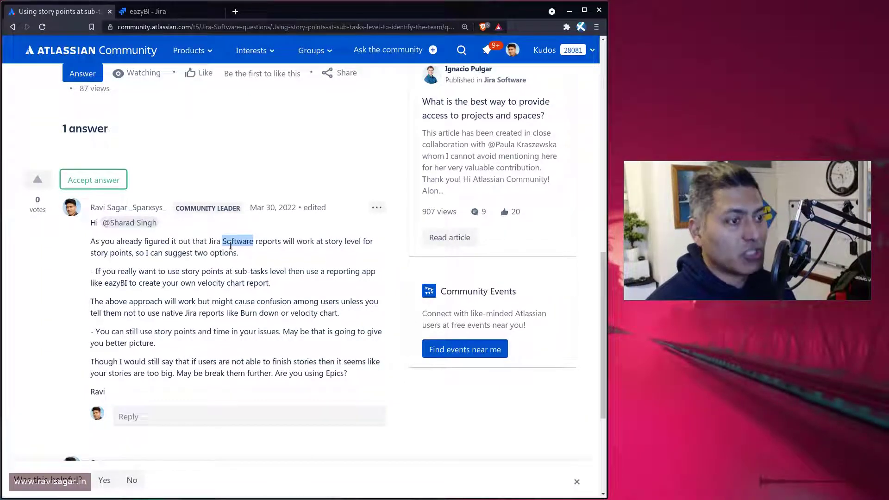
click(164, 15)
click(192, 49)
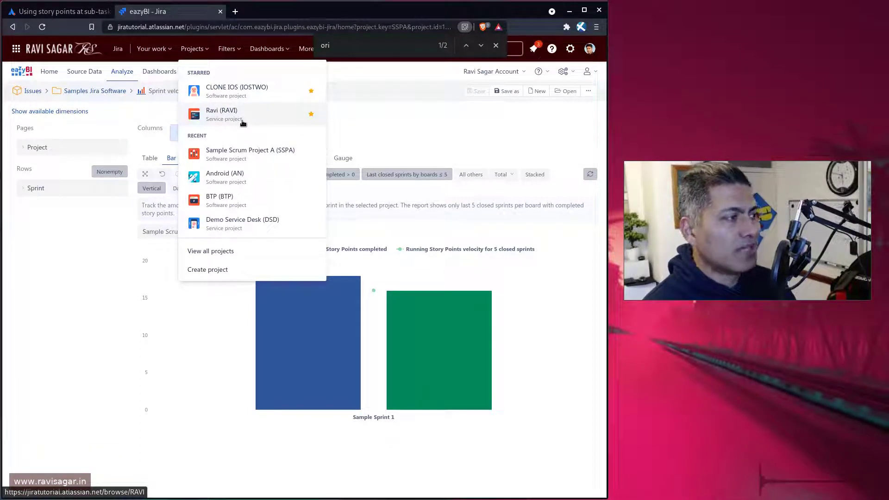
click(232, 155)
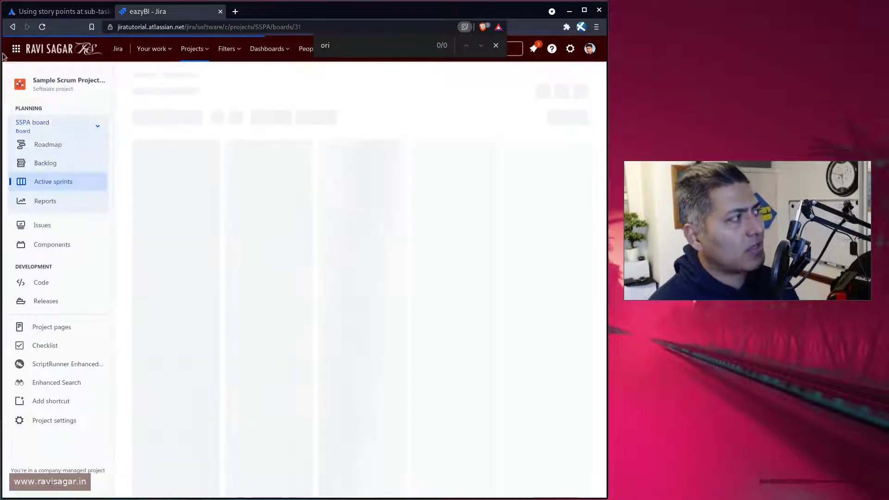
- Return to the community question and review the answer's two options and its advice on breaking down large stories
click(53, 12)
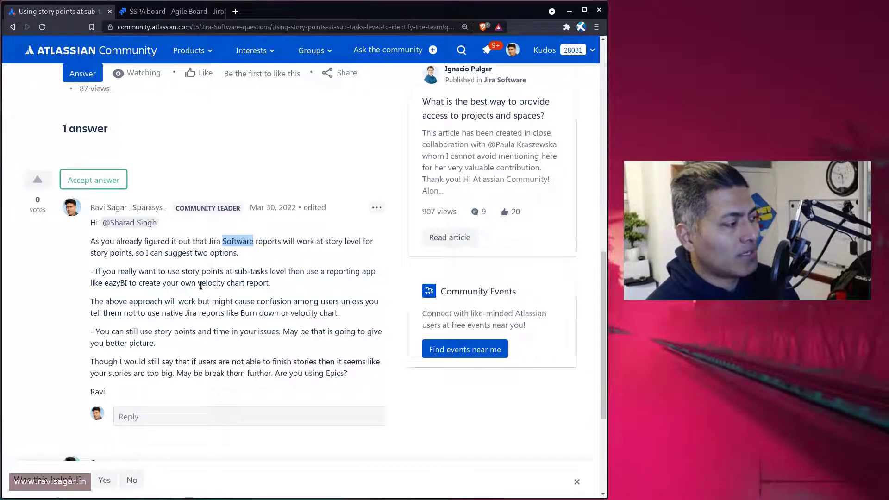
click(211, 251)
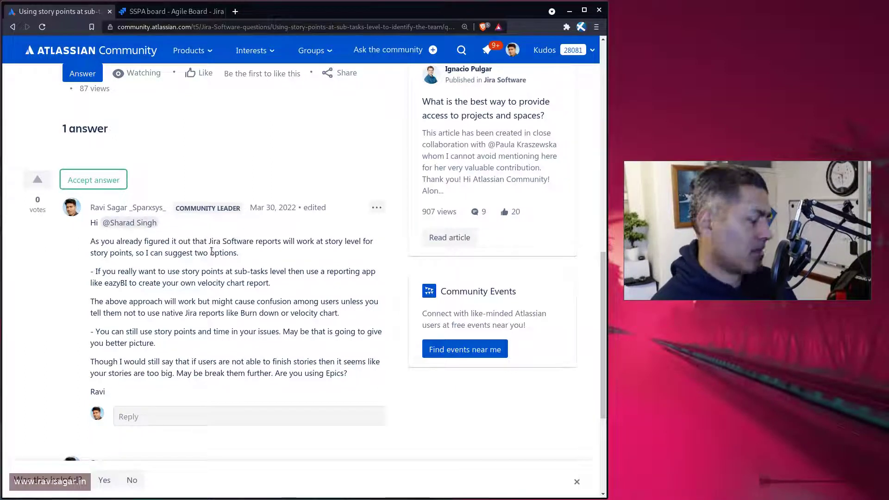
click(622, 208)
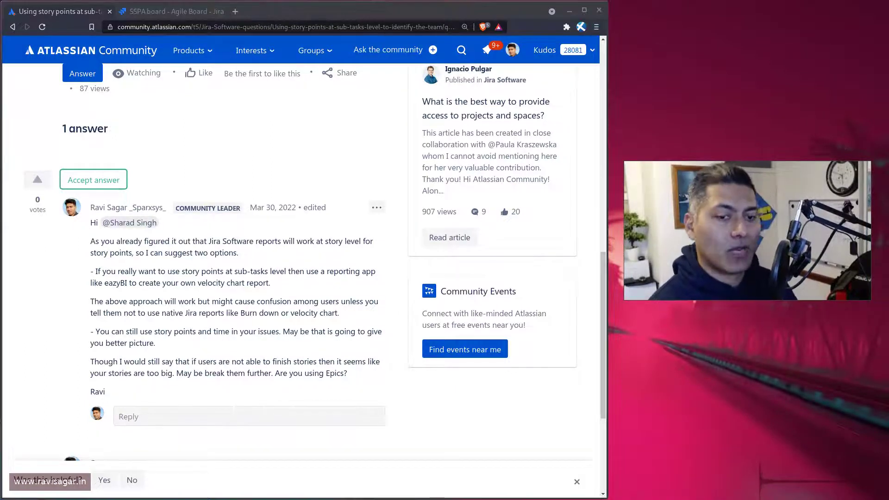